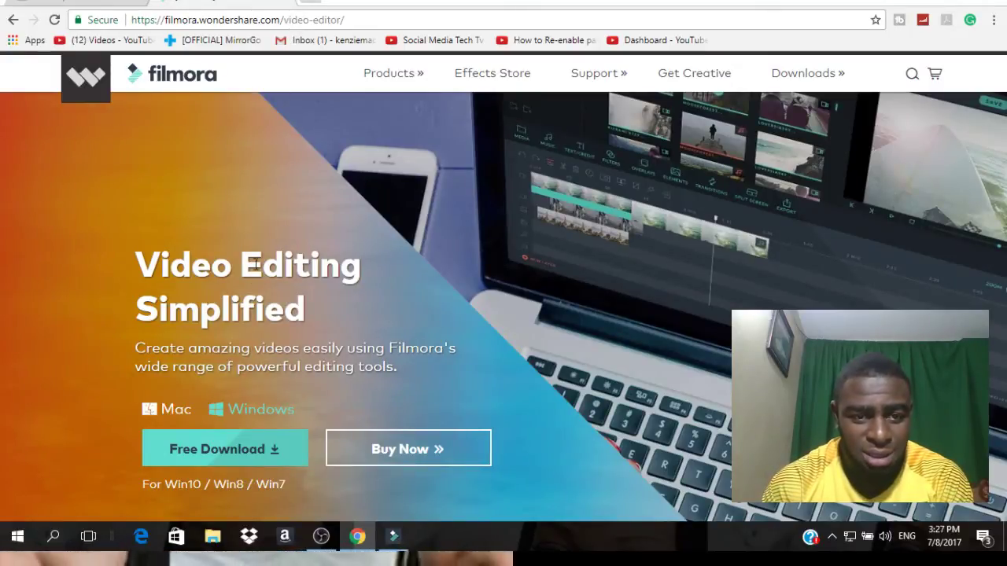
Scroll the Filmora product page, then switch to the Filmora editor showing the imported clip.
scroll(240, 295, down, 2)
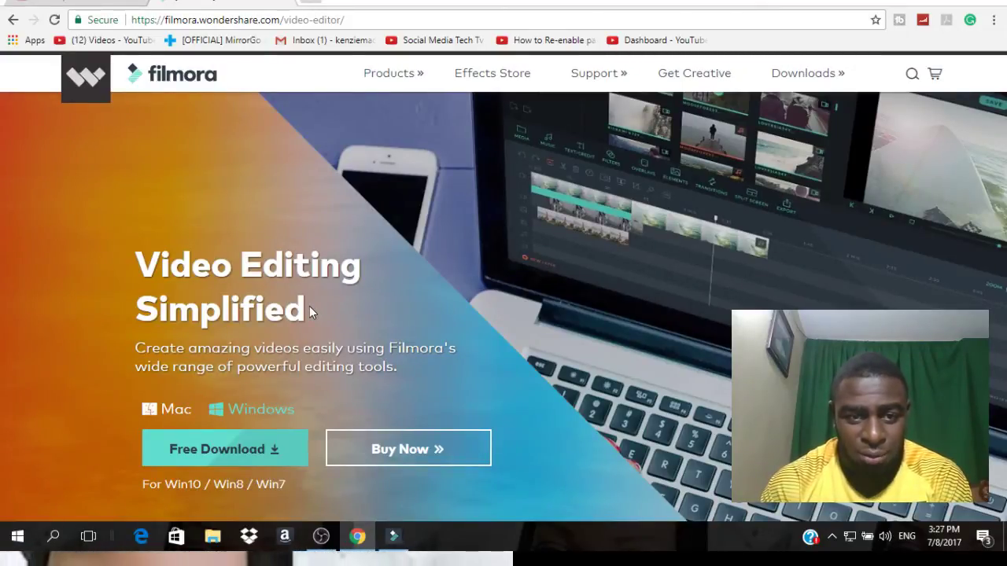
click(393, 536)
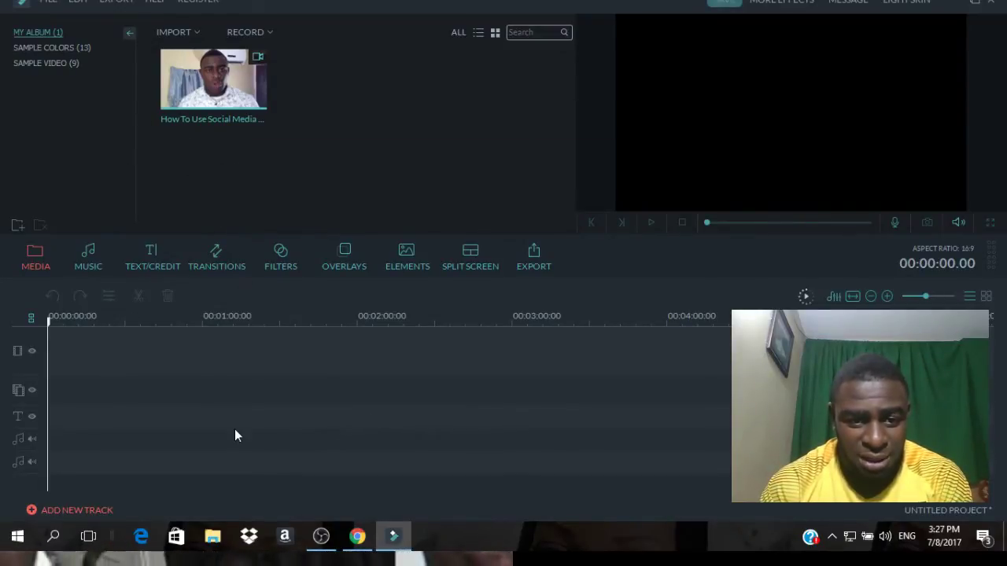
click(196, 36)
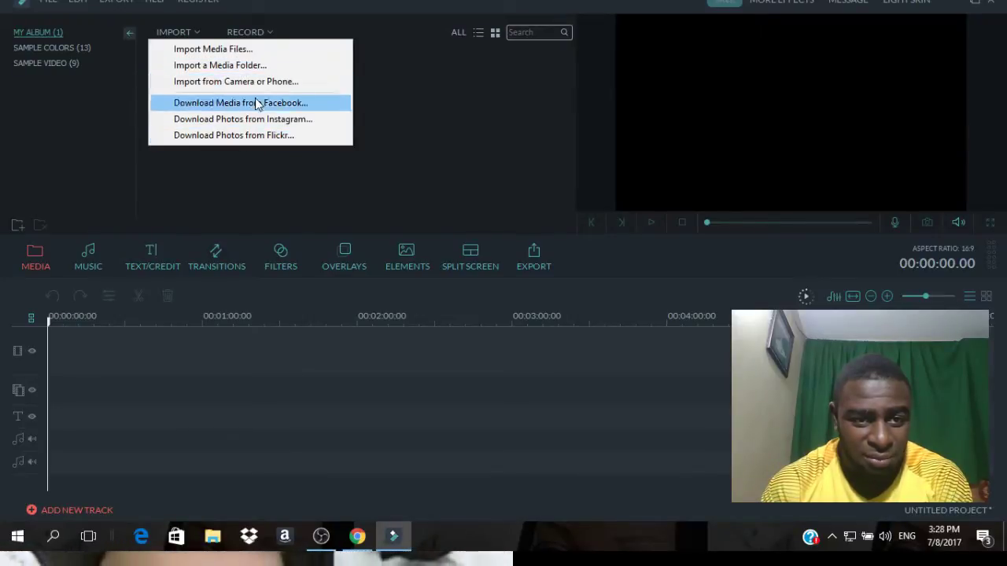
click(392, 110)
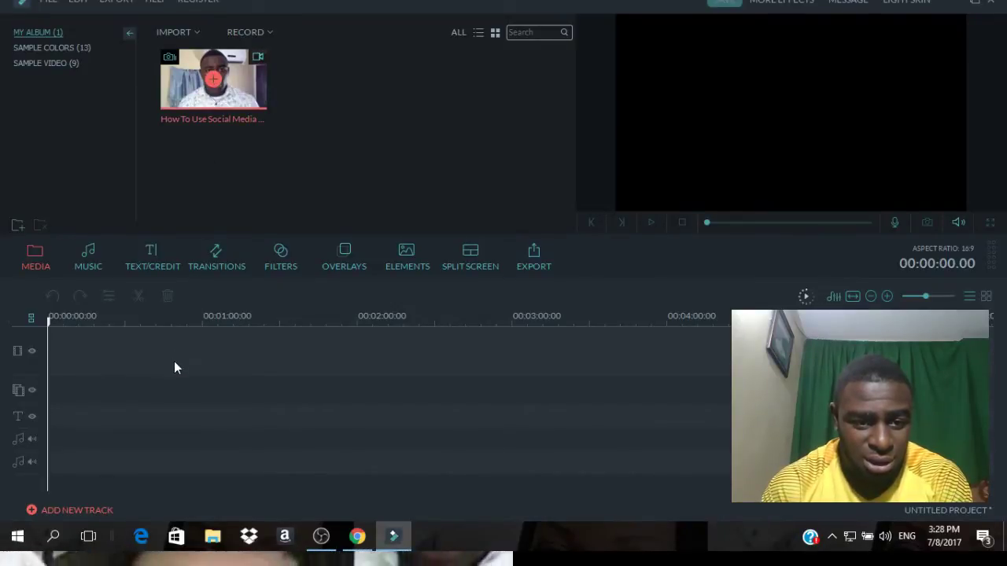
Add the 'How To Use Social Media...' album clip to the start of the video track.
click(215, 81)
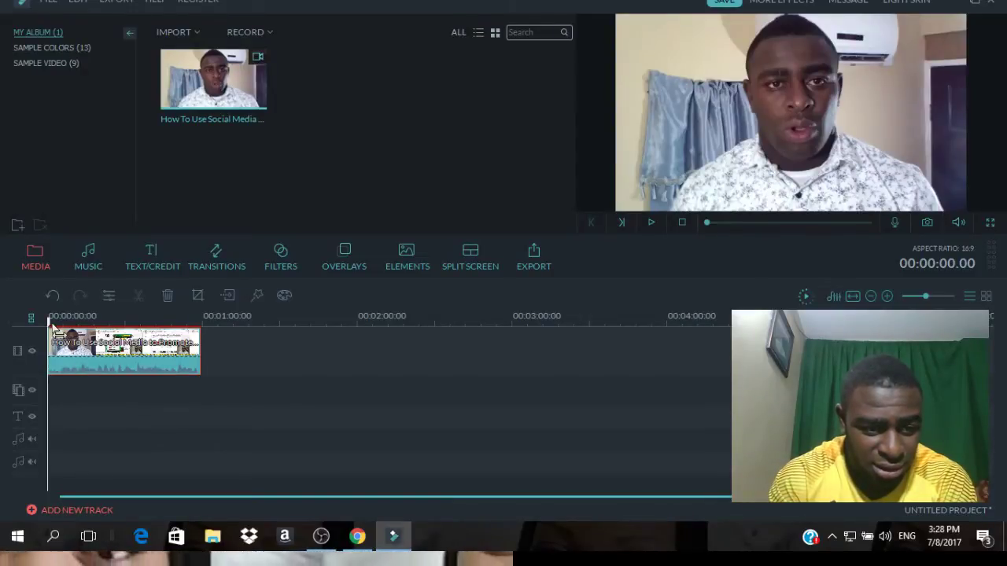
Split the clip at 00:00:22.21 and about 27 seconds, then delete the middle piece.
click(61, 318)
drag(61, 320, 106, 321)
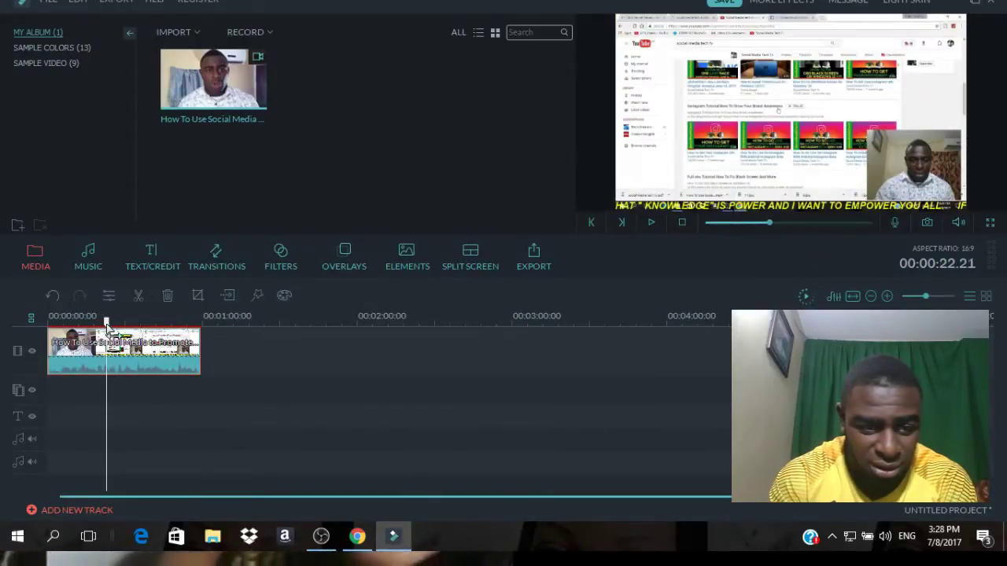
click(138, 298)
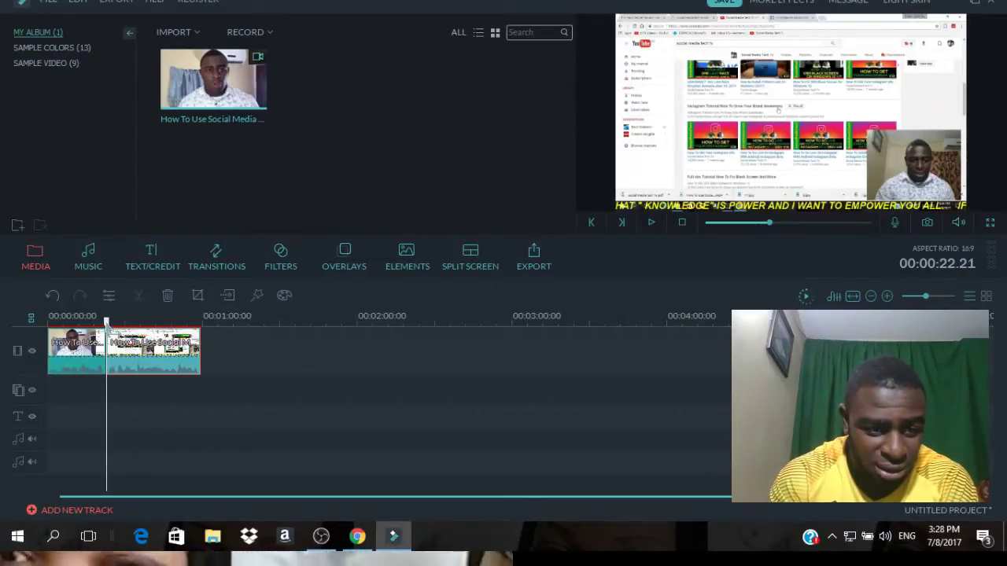
drag(106, 323, 118, 322)
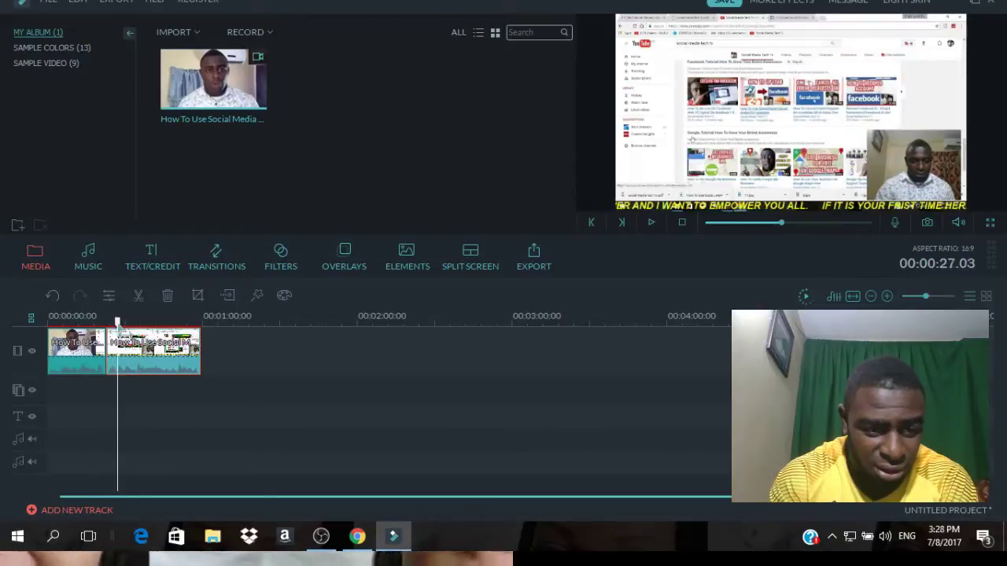
click(138, 295)
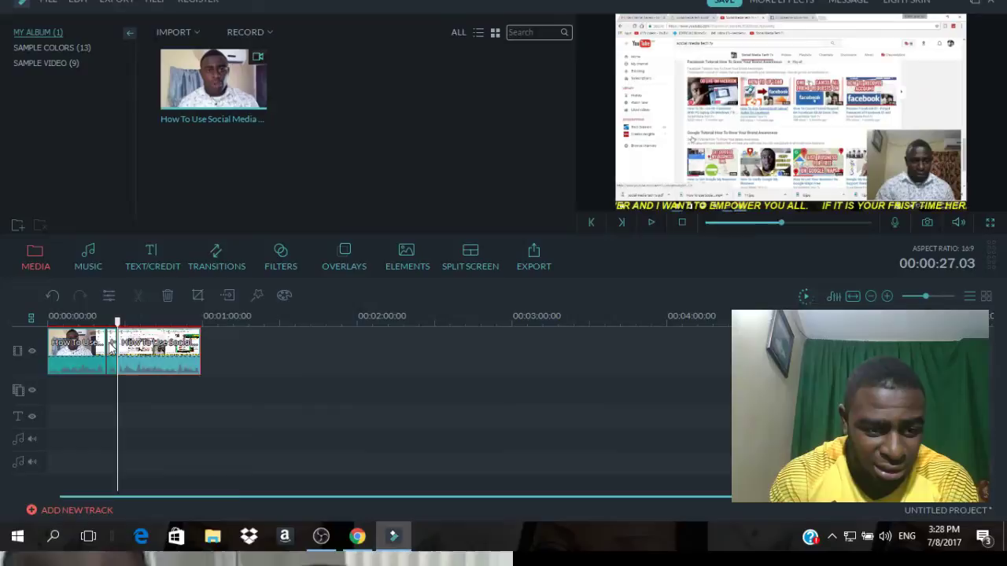
click(112, 344)
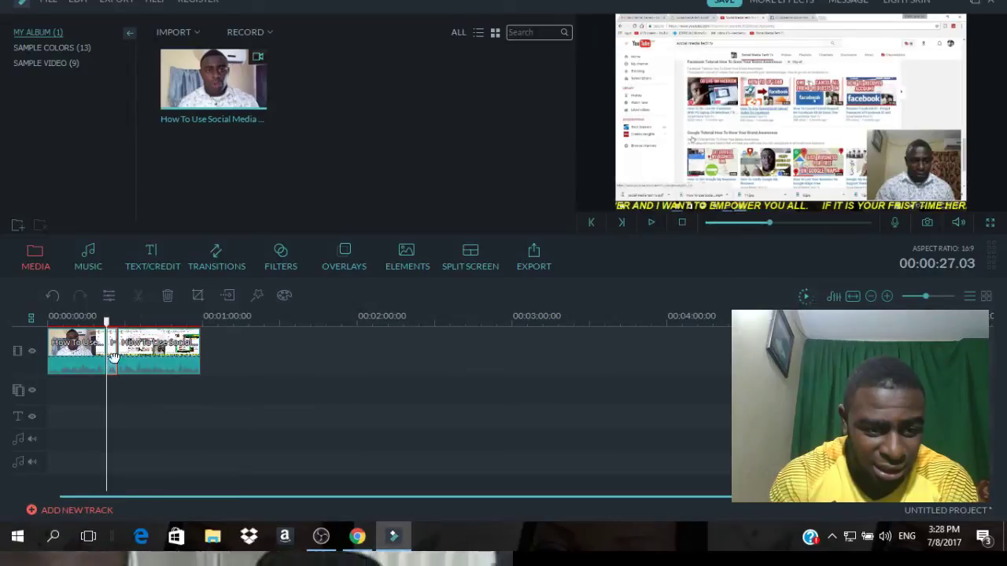
click(169, 297)
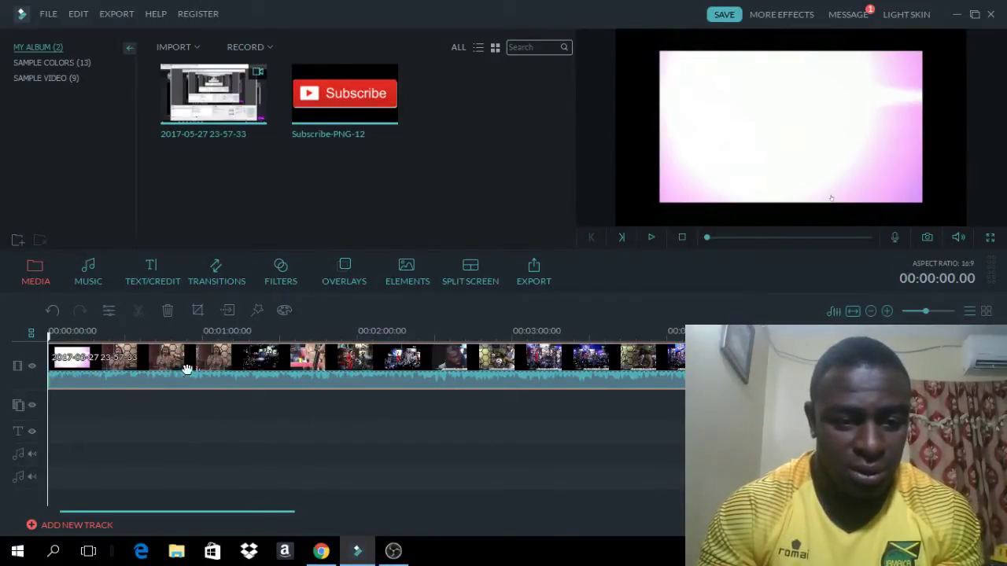
Using Power Tool at 03:39, place a Mosaic patch over the concert clip's lower-right corner.
click(256, 311)
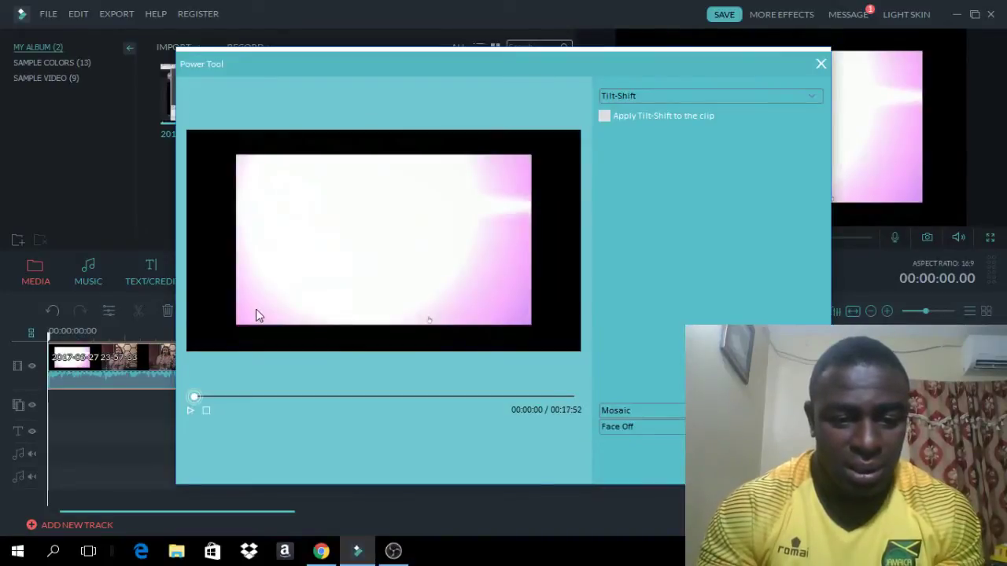
drag(233, 399, 271, 397)
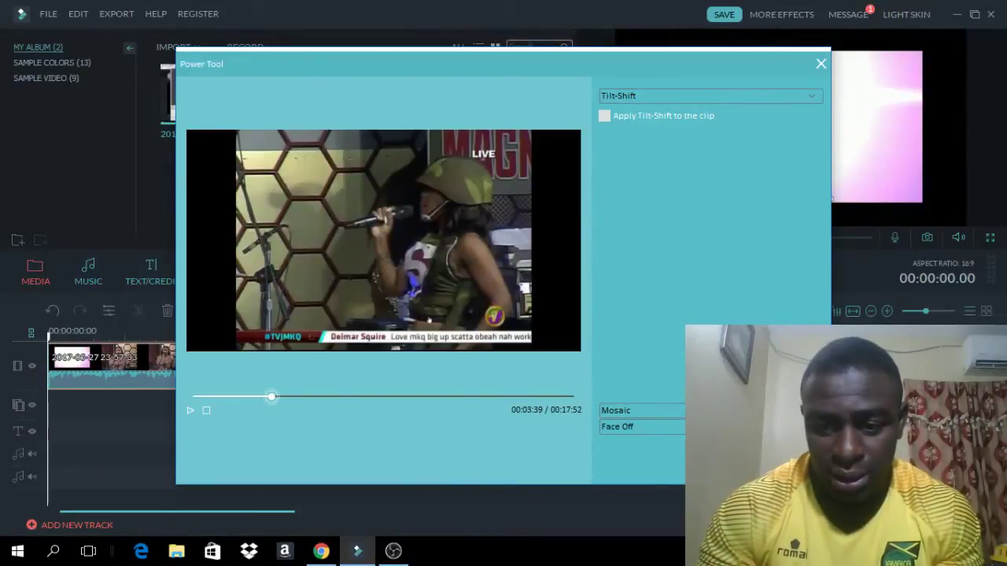
click(622, 409)
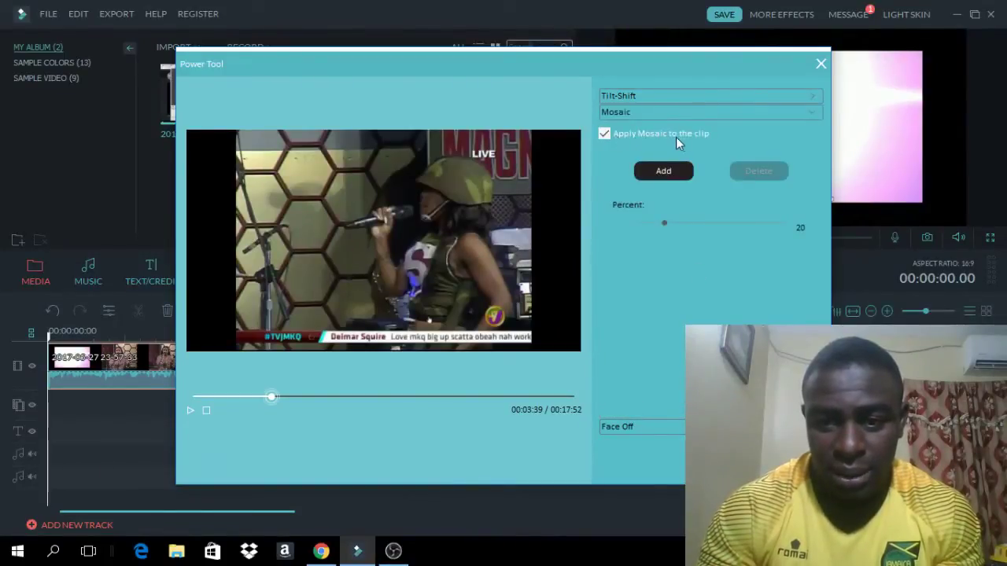
click(664, 172)
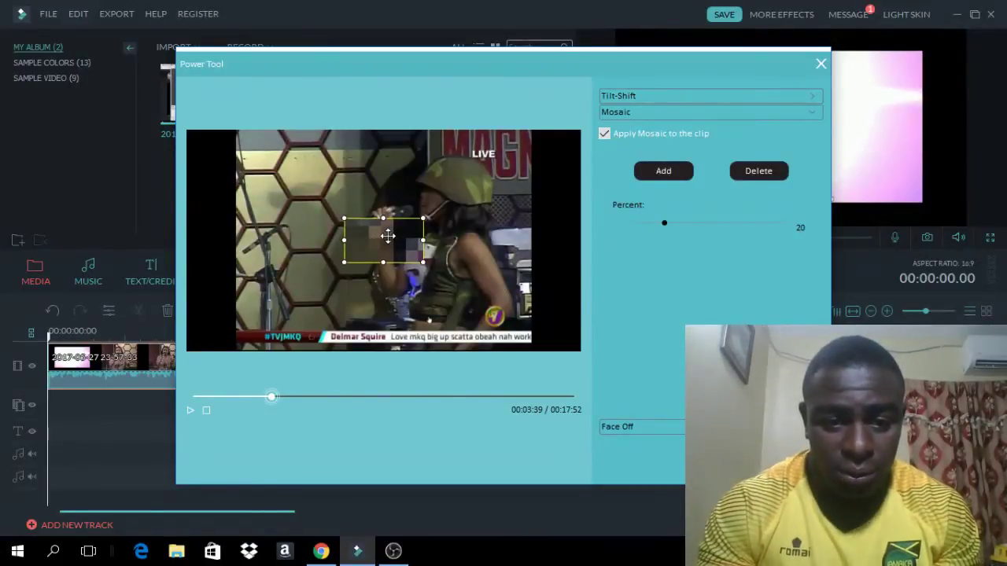
drag(385, 236, 486, 311)
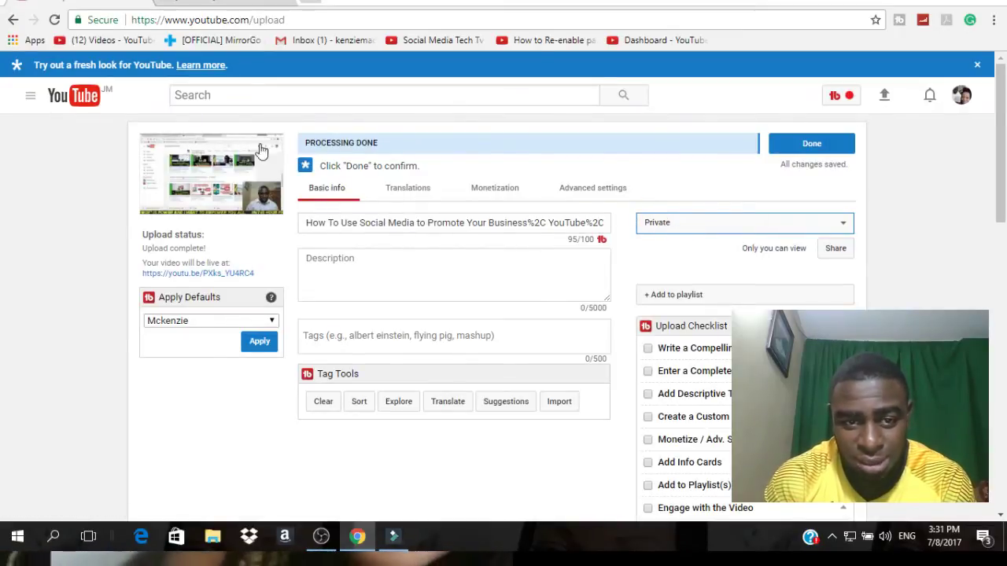
Finish publishing the processed social media video with the Done button.
click(808, 146)
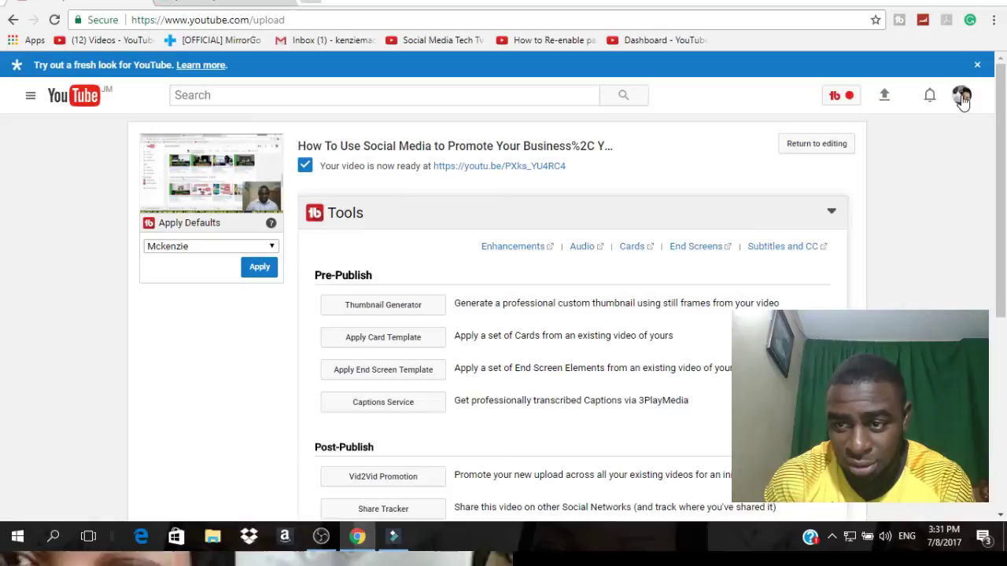
Go from the account menu to Creator Studio and reach the CREATE section's Audio Library.
click(961, 100)
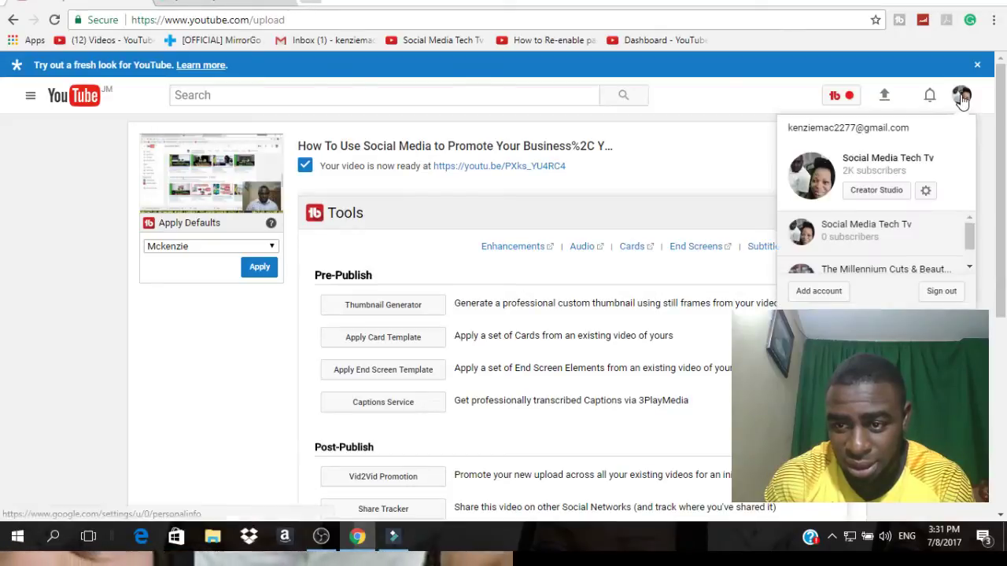
click(886, 191)
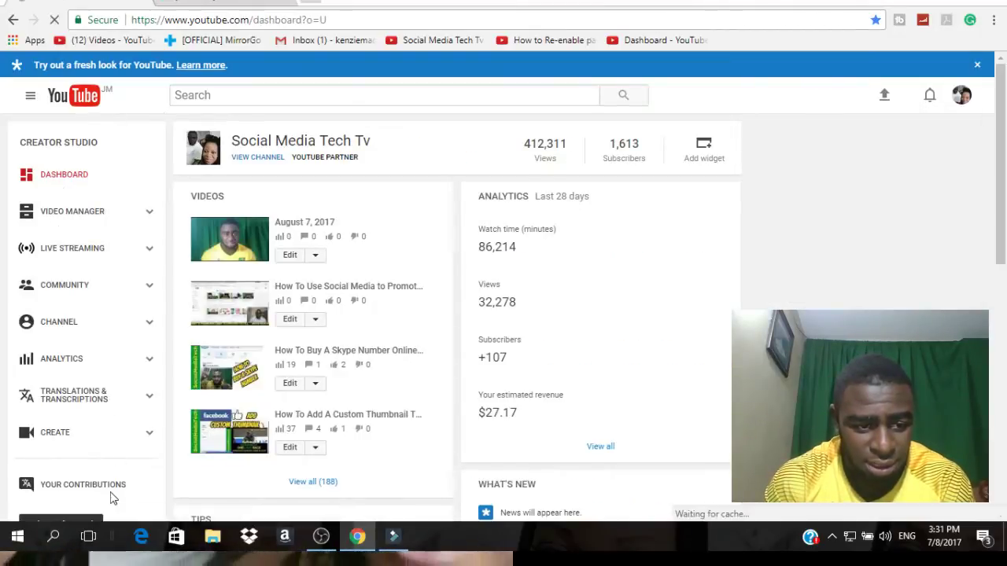
click(55, 434)
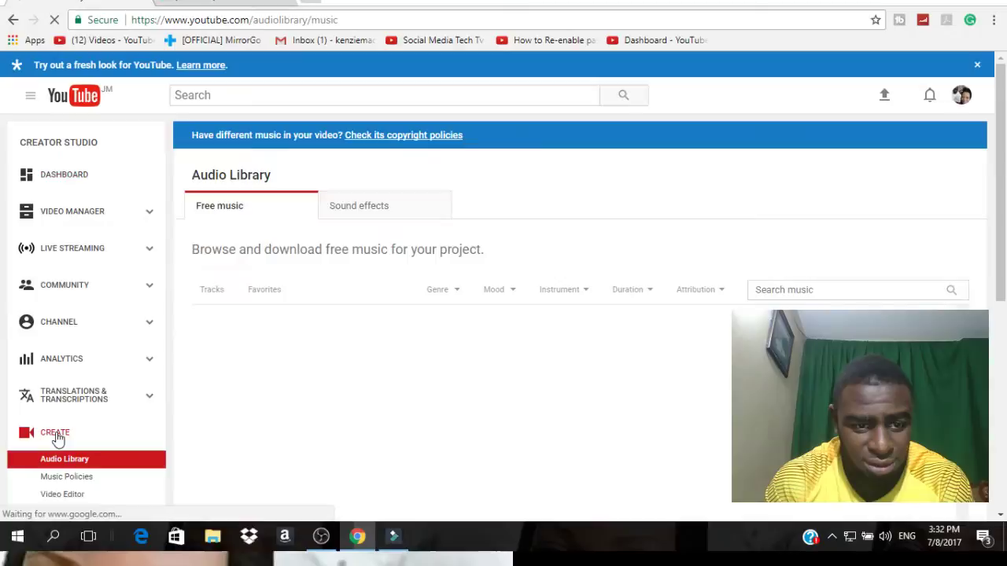
scroll(217, 330, down, 3)
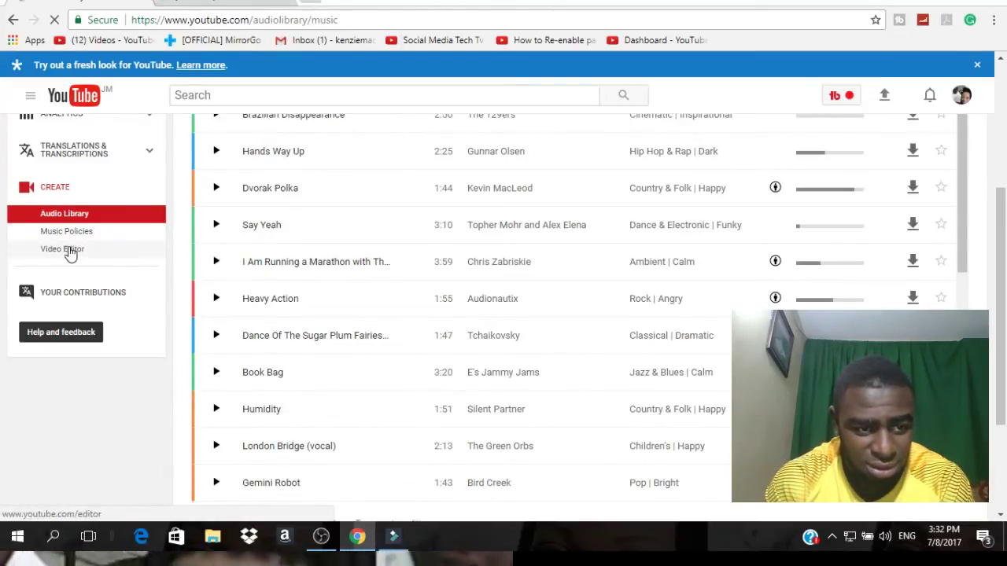
Launch Video Editor from Creator Studio's CREATE section to start 'My Edited Video'.
click(63, 249)
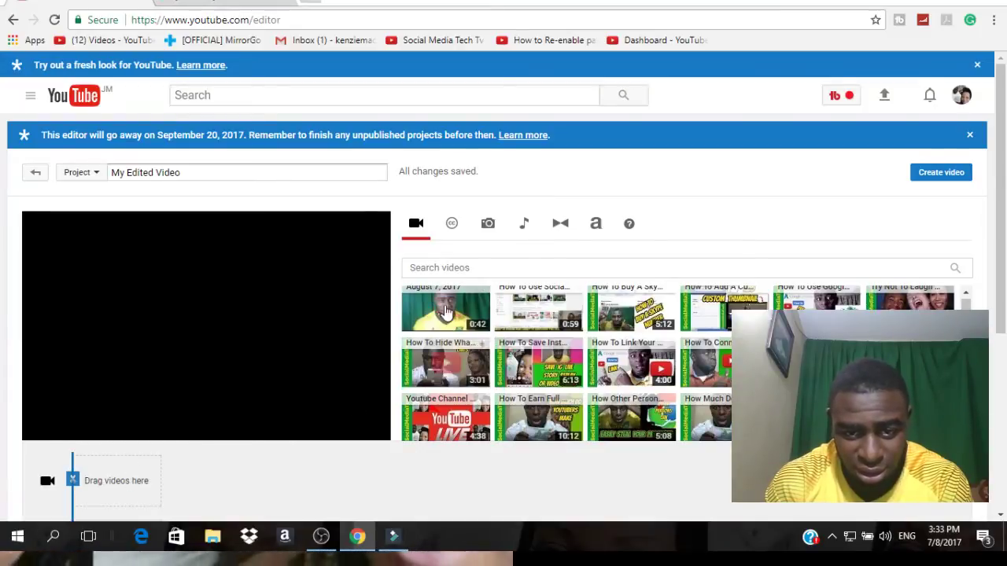
Add the 0:42 'August 7, 2017' video to the timeline and pause the preview at 0:07.
click(483, 293)
scroll(209, 430, down, 2)
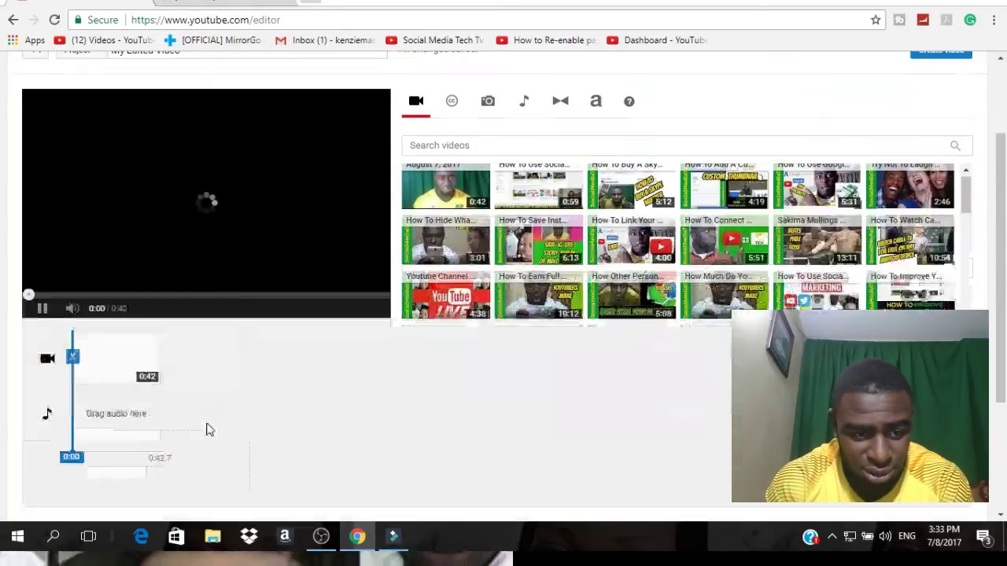
click(44, 309)
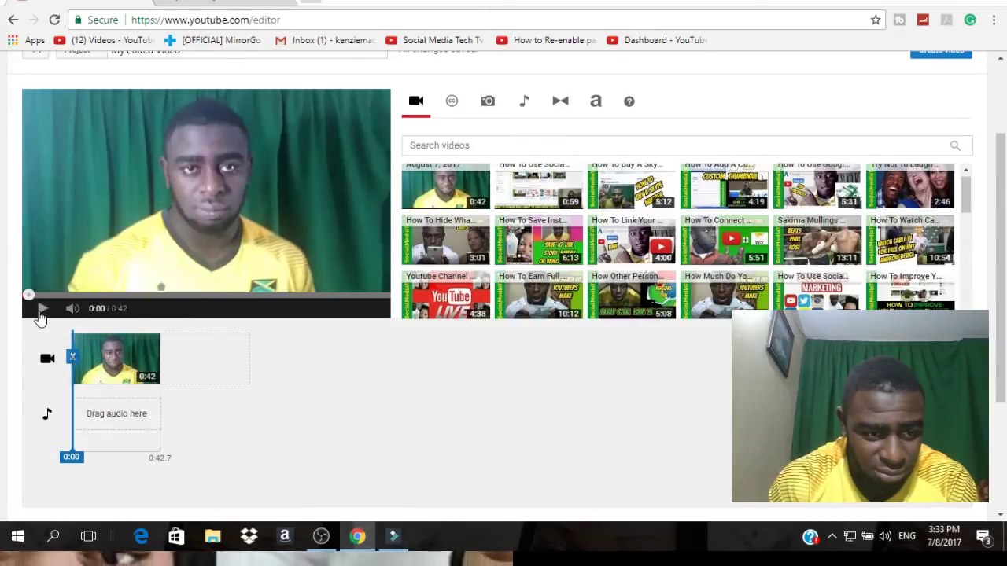
click(74, 295)
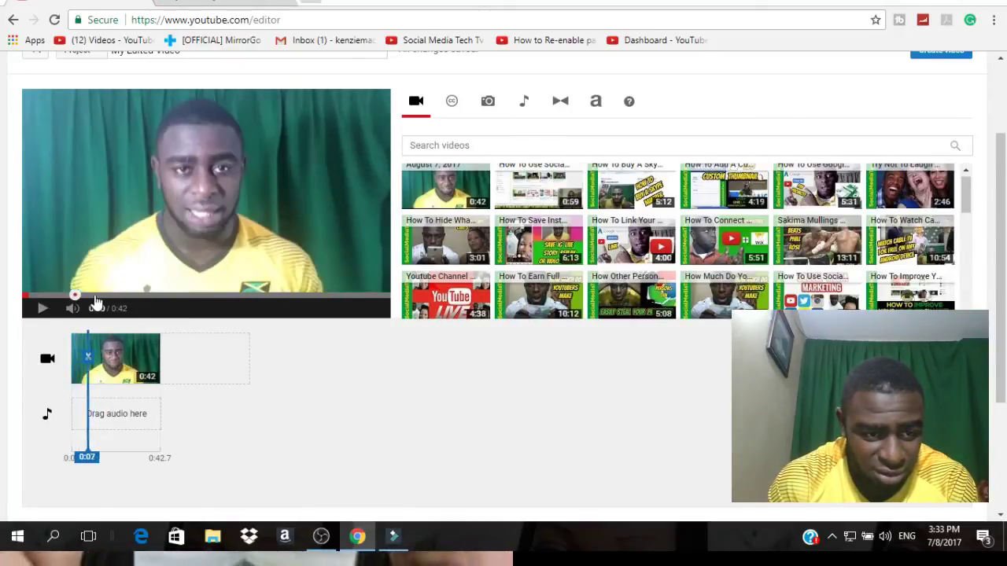
Split the clip at 0:13 and 0:15, then remove the 2-second middle piece.
drag(95, 302, 137, 302)
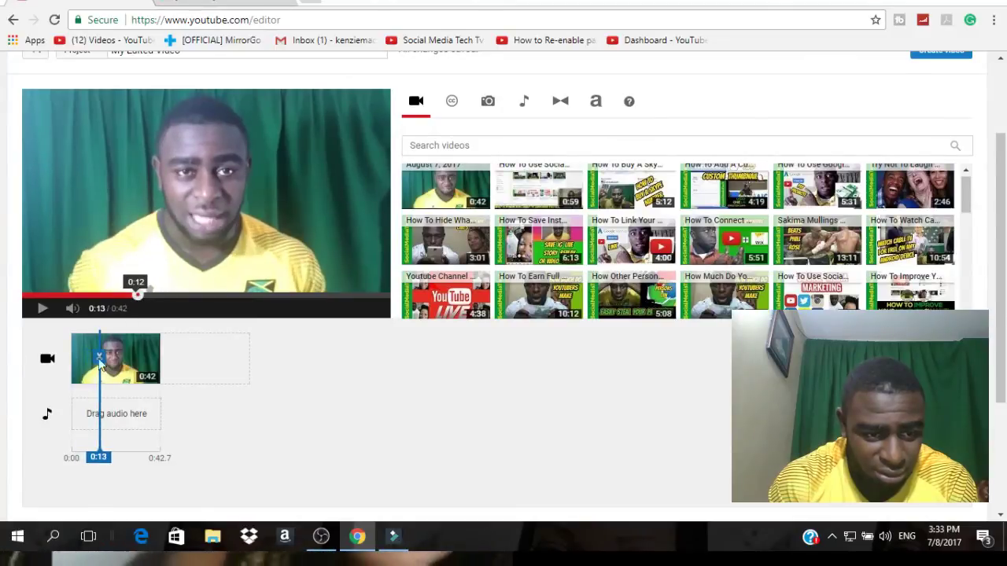
mouse_move(95, 365)
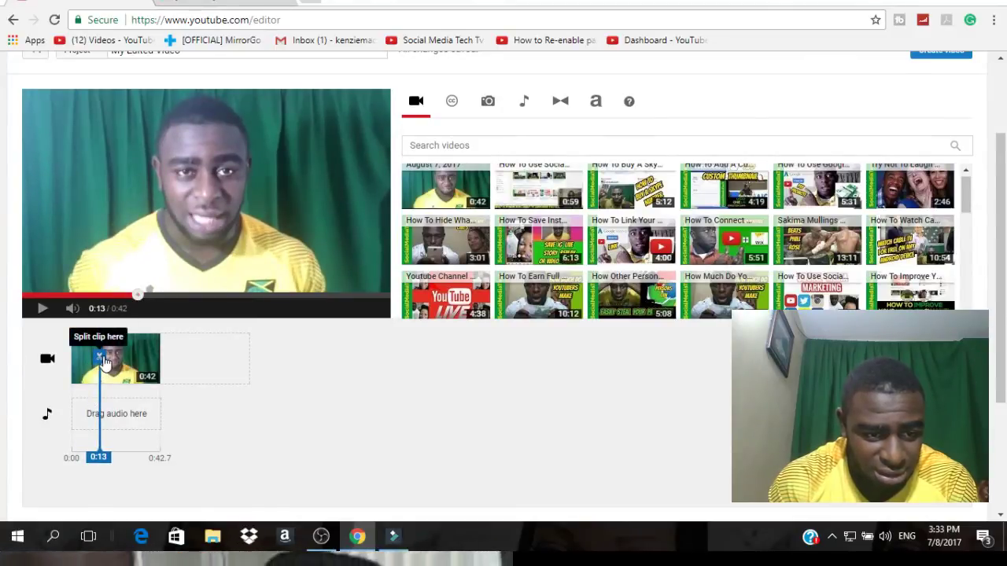
click(101, 378)
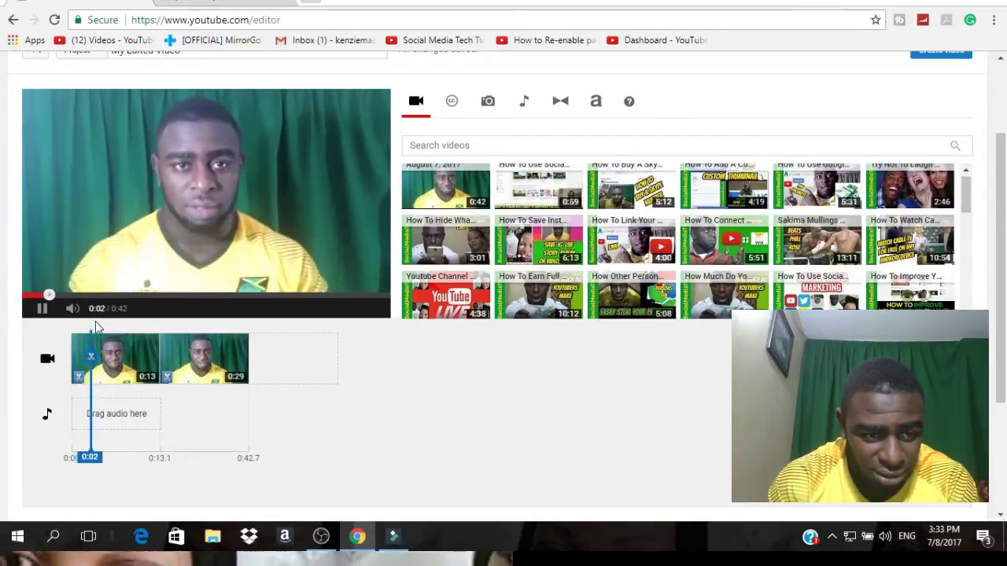
click(42, 309)
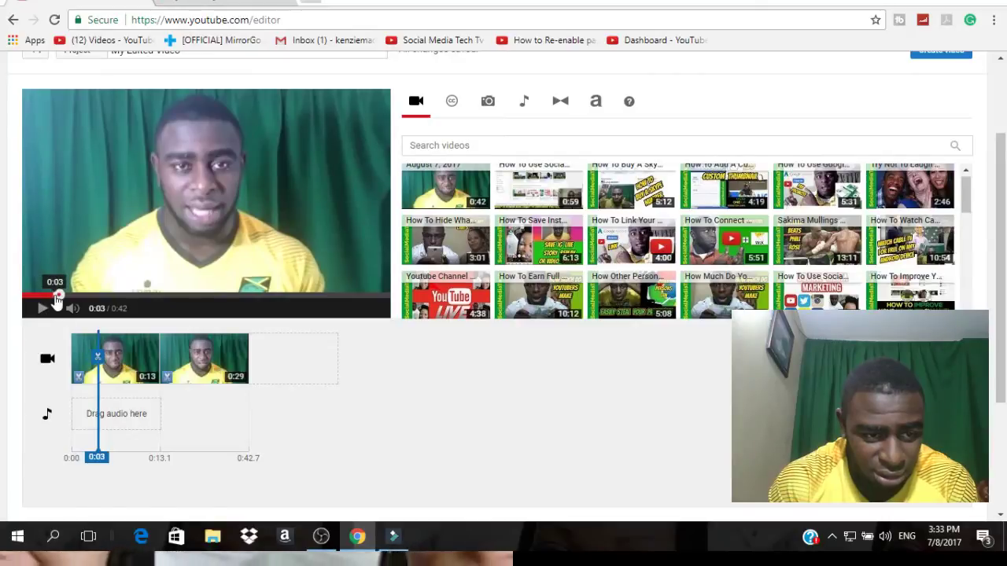
drag(61, 299, 160, 309)
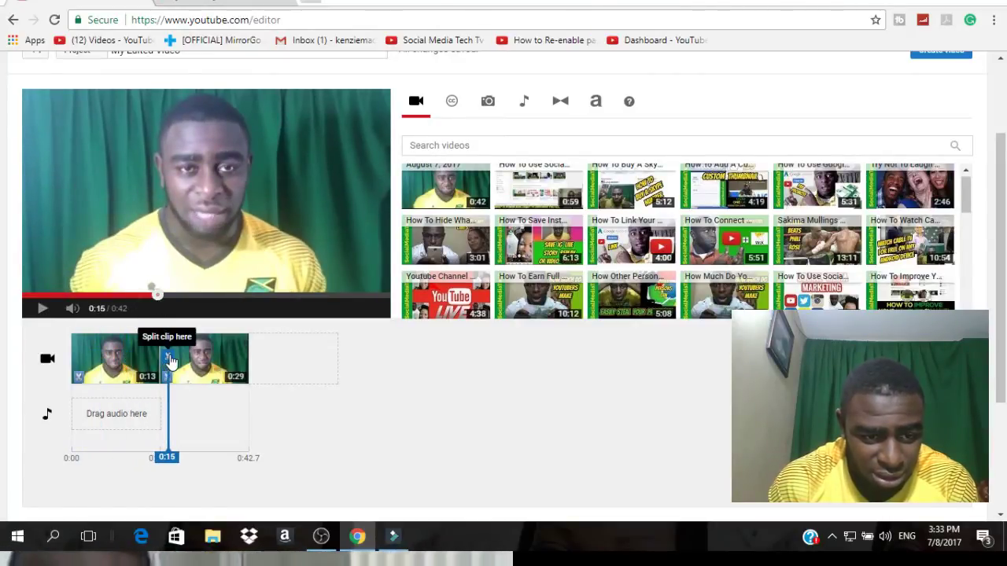
click(171, 361)
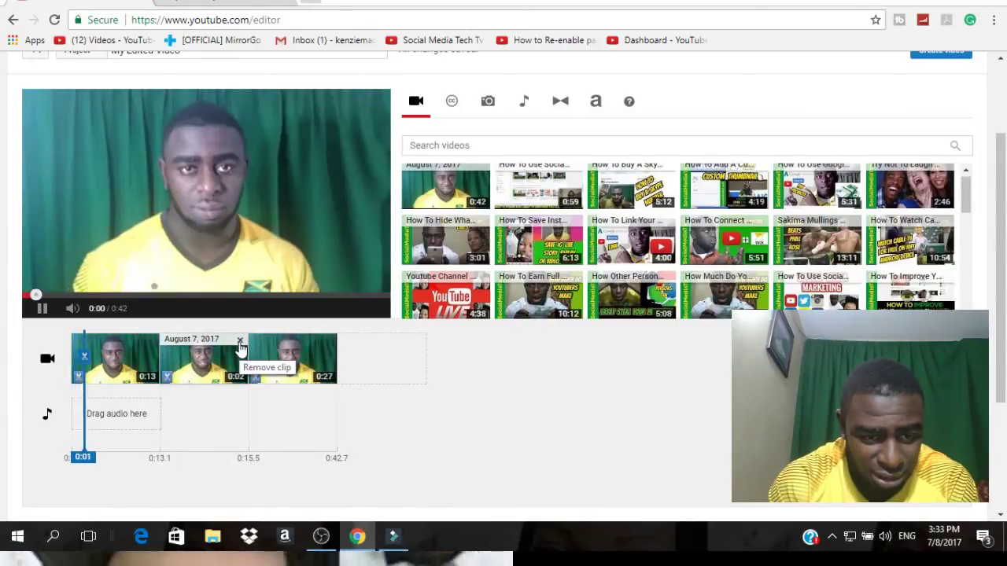
click(41, 308)
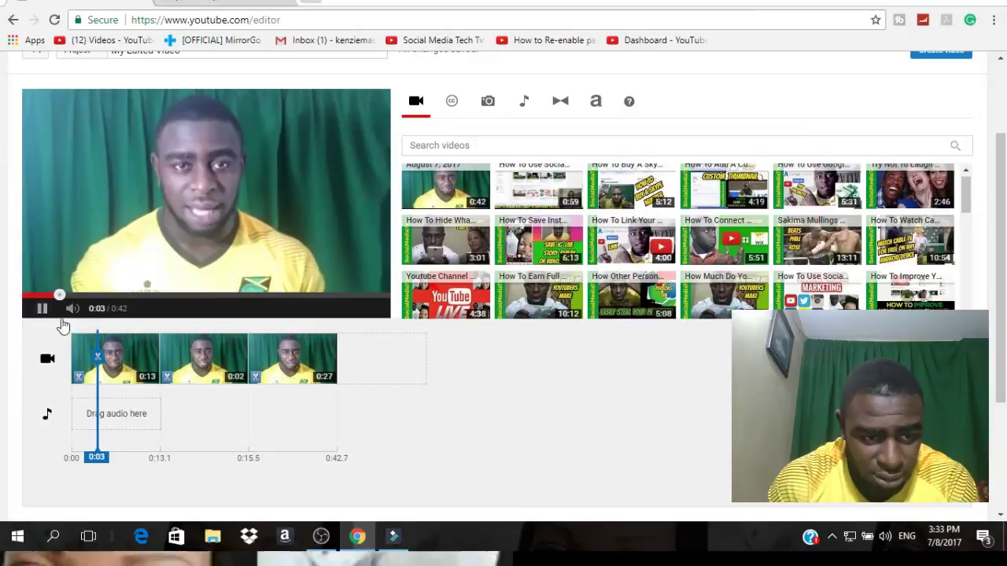
mouse_move(225, 338)
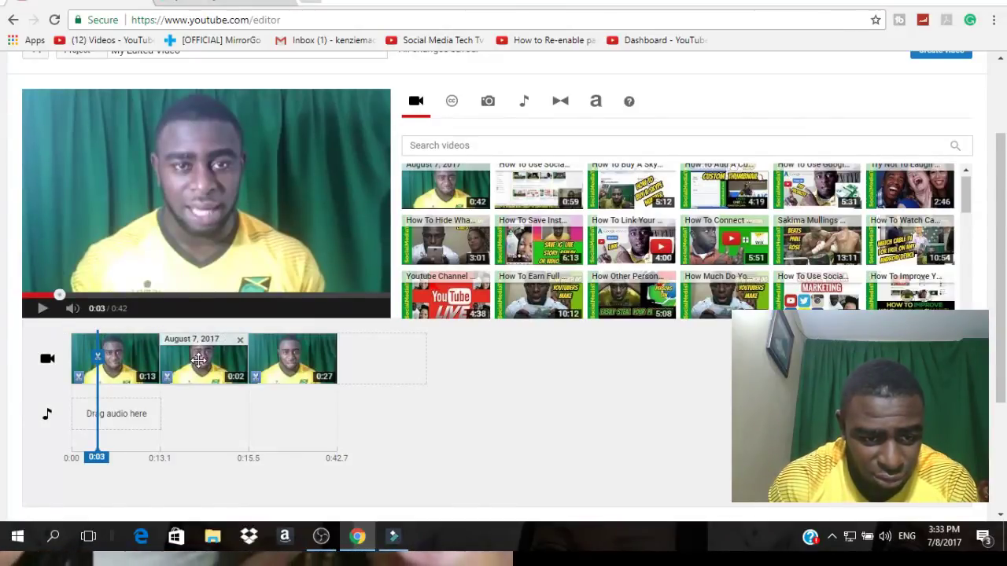
click(241, 341)
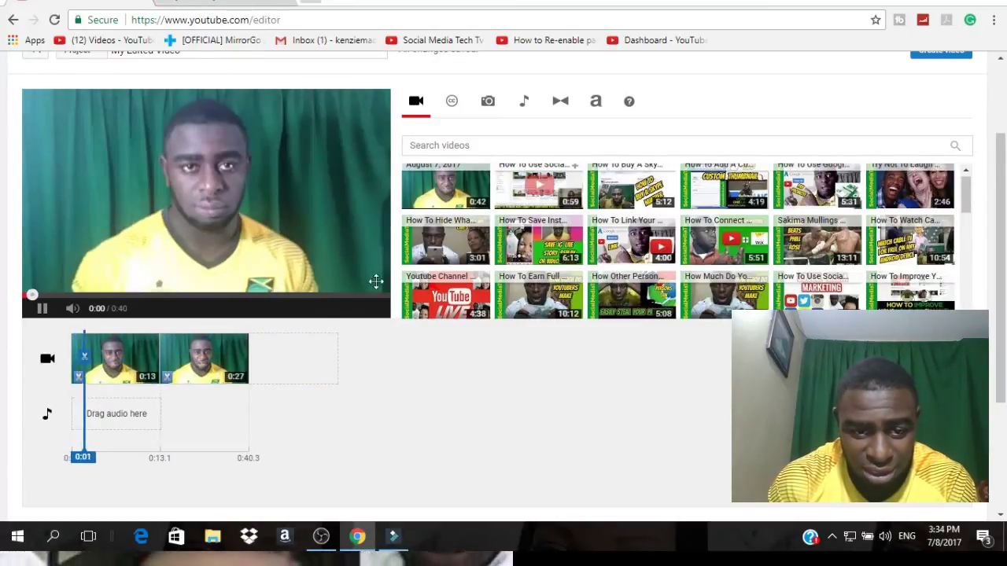
Insert the 0:59 'How To Use Social...' video between the two clips, making a 1:39.8 project.
click(45, 310)
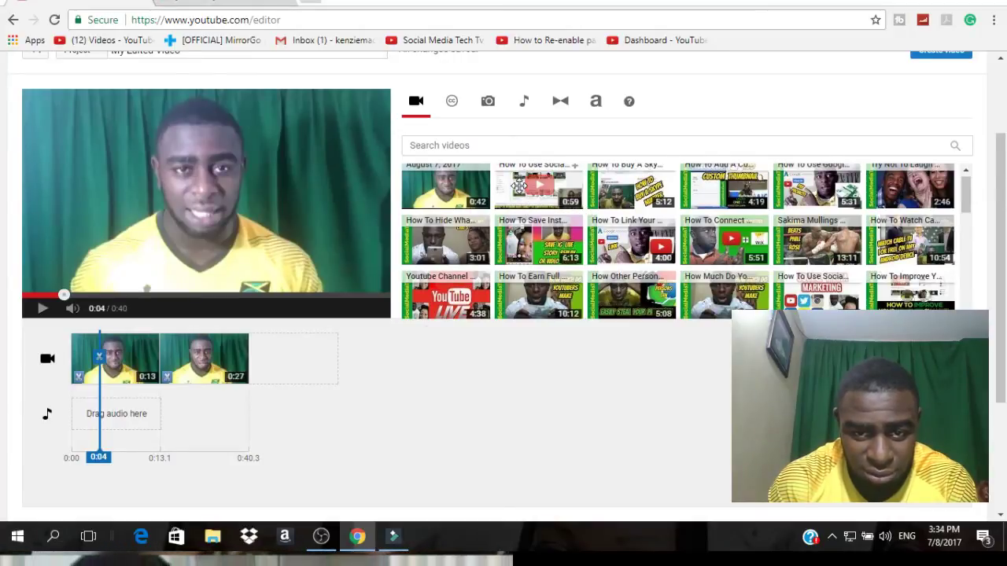
mouse_move(519, 186)
mouse_down()
mouse_move(456, 197)
mouse_move(350, 354)
mouse_move(193, 369)
mouse_move(210, 360)
mouse_up()
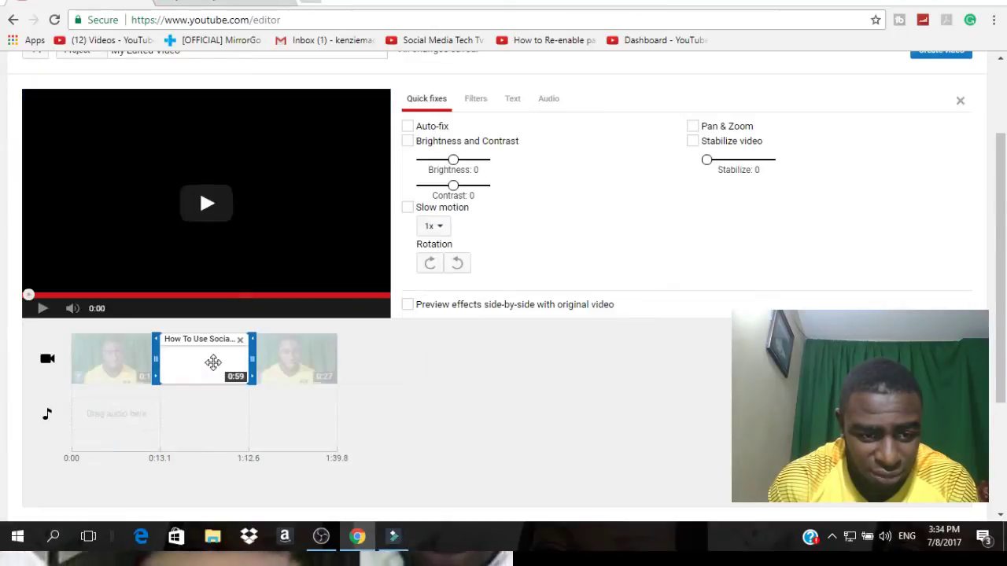
click(75, 395)
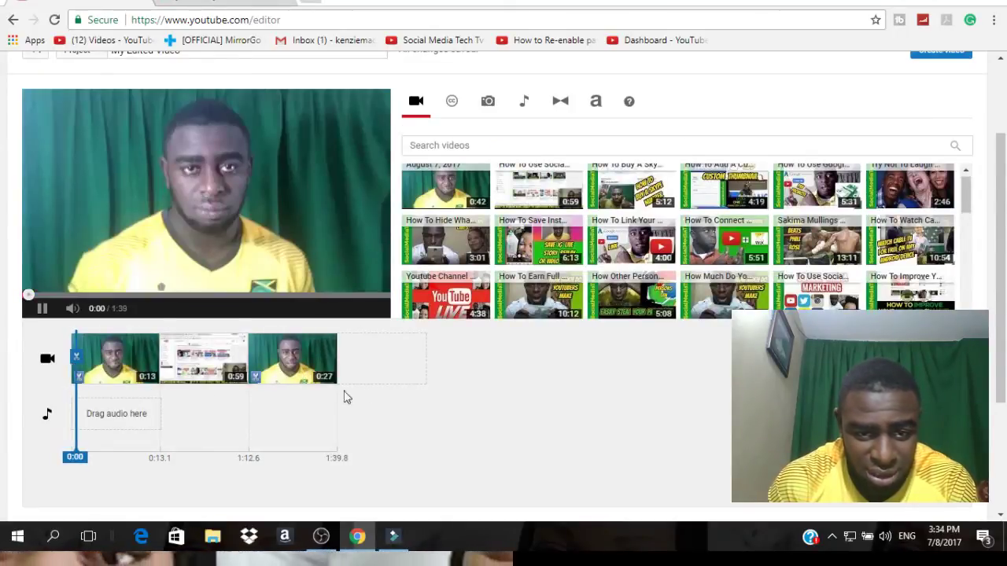
Pause the preview, browse the Creative Commons videos, then show the Google Account photos section.
click(41, 310)
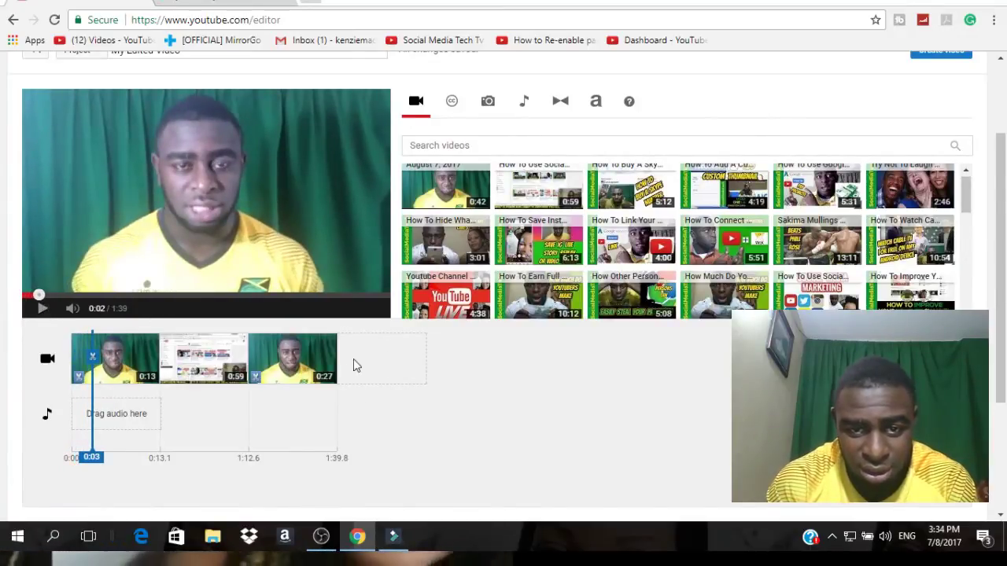
click(452, 106)
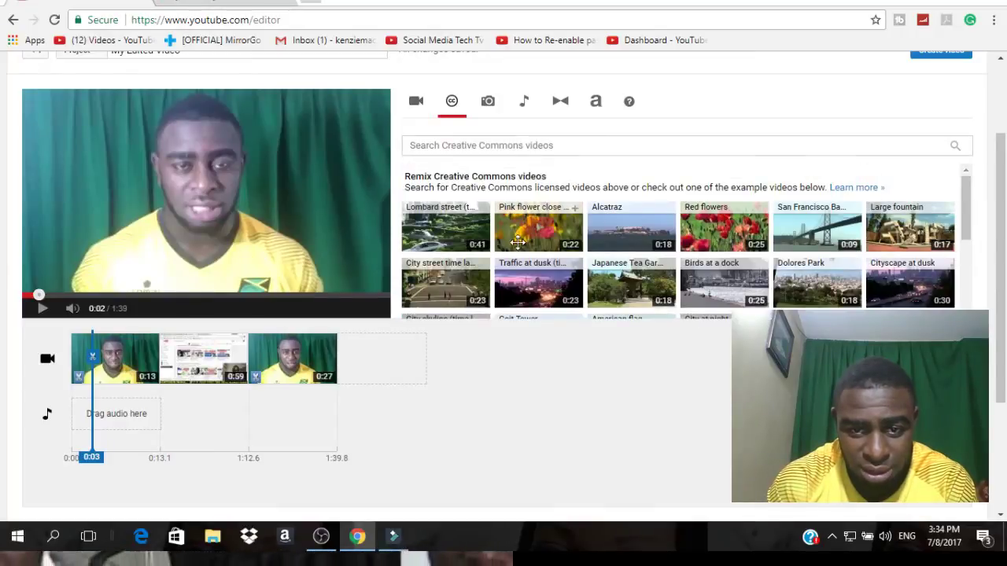
mouse_move(717, 285)
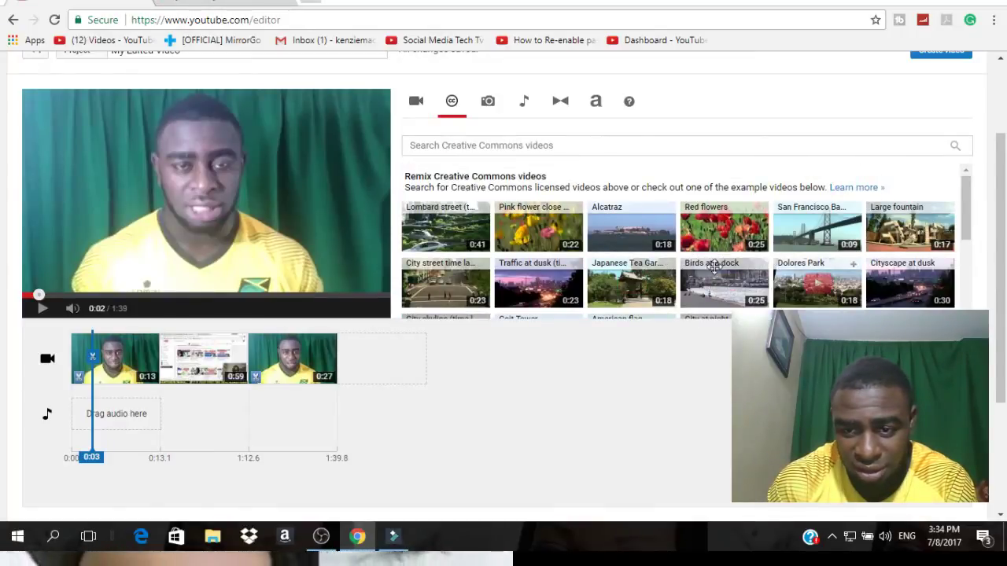
scroll(717, 285, down, 5)
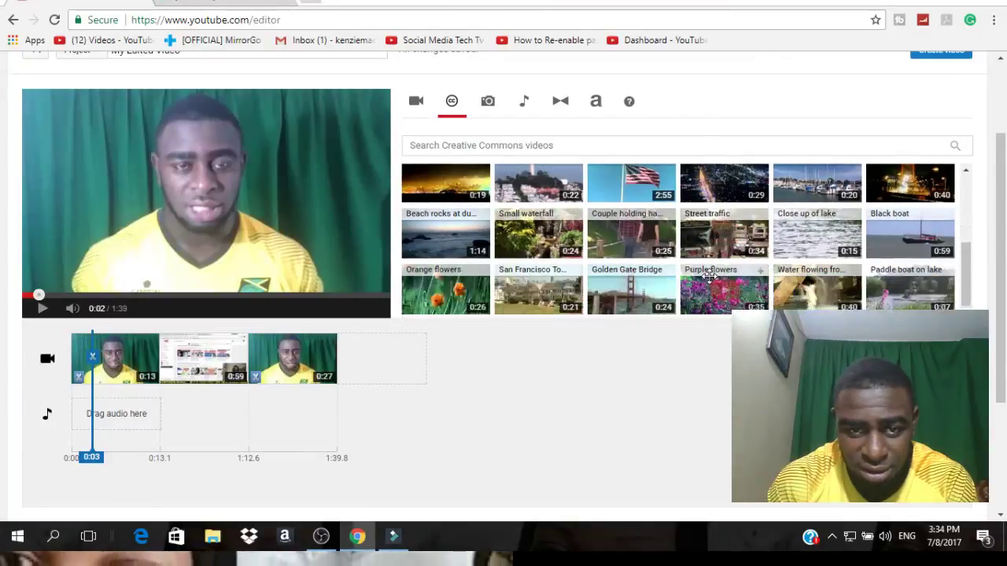
scroll(708, 281, up, 3)
scroll(710, 281, up, 3)
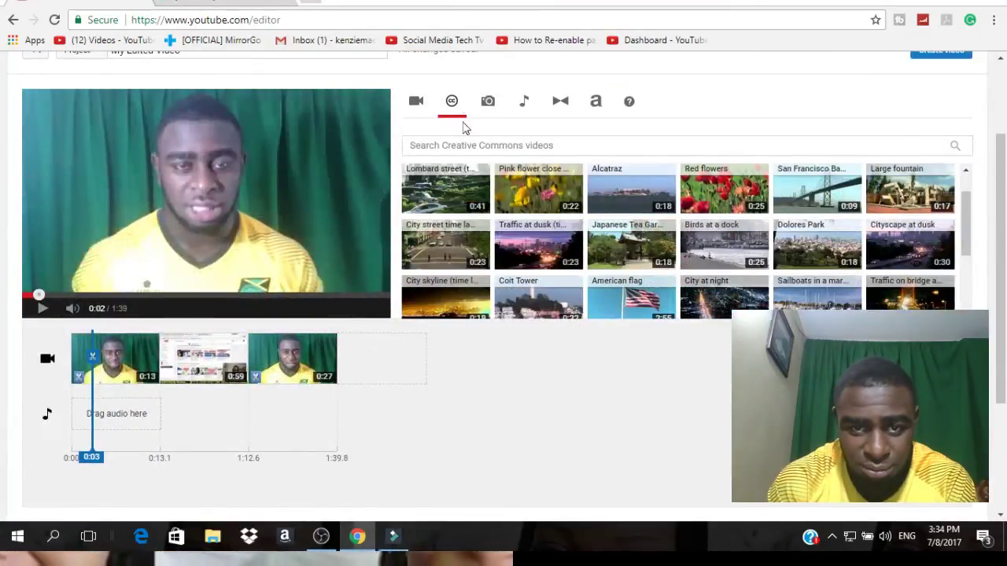
click(488, 102)
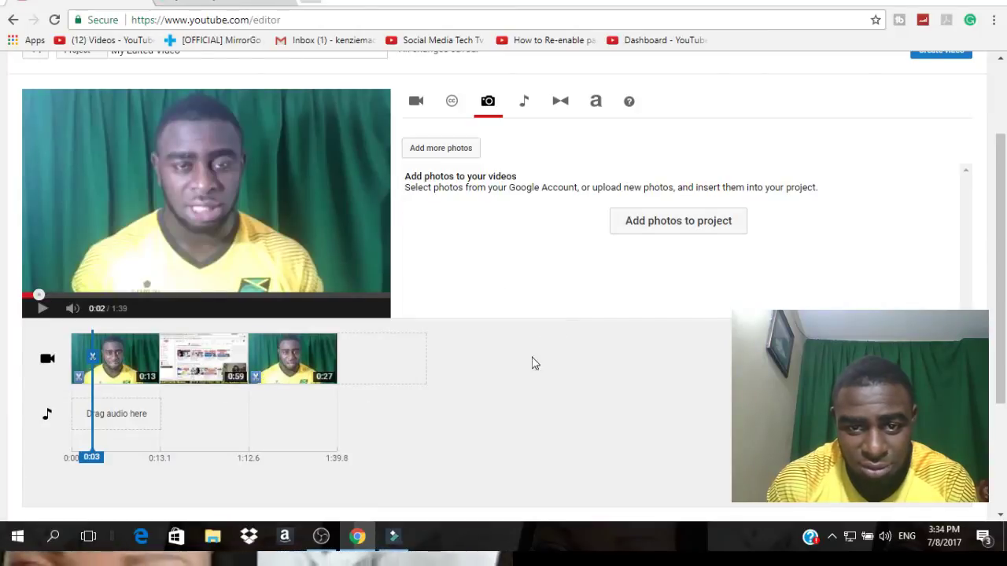
Show the Audio section and browse free tracks like 'SIGNAL', 'CHEER UP' and 'Never Ever'.
click(524, 101)
scroll(514, 208, down, 1)
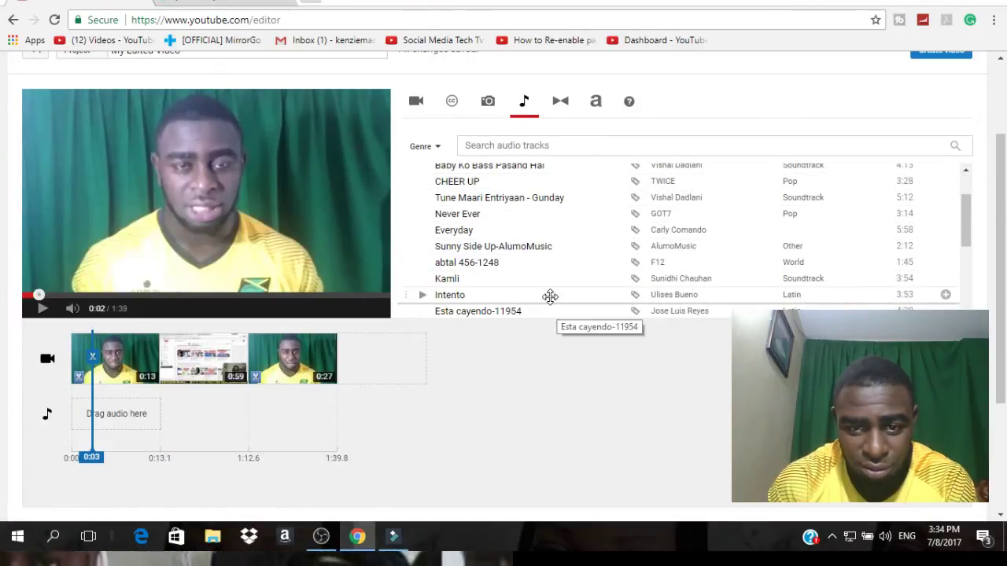
scroll(550, 297, up, 3)
scroll(549, 289, down, 5)
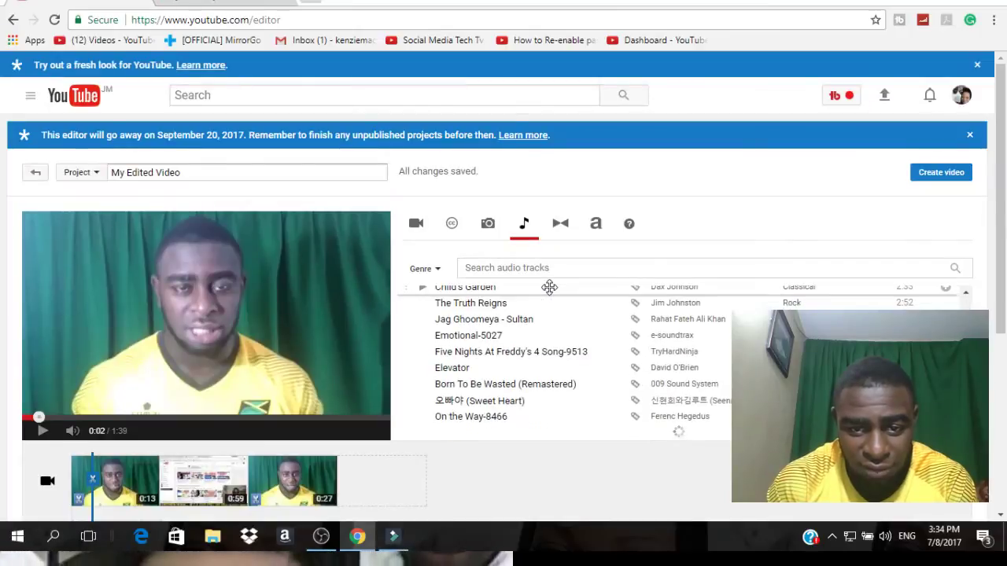
scroll(401, 300, down, 3)
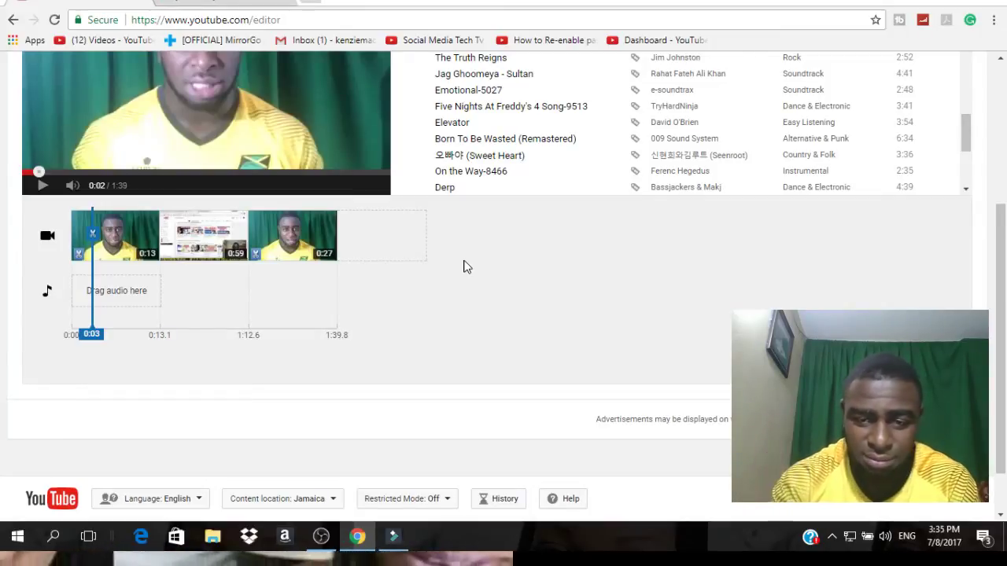
scroll(845, 191, up, 8)
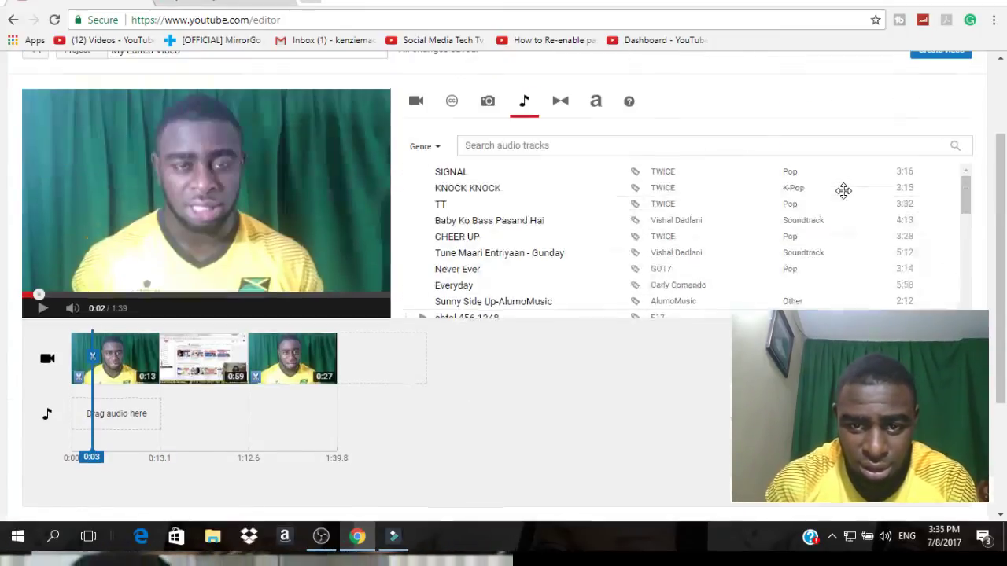
Look over the available transitions, then browse the Titles styles.
click(562, 106)
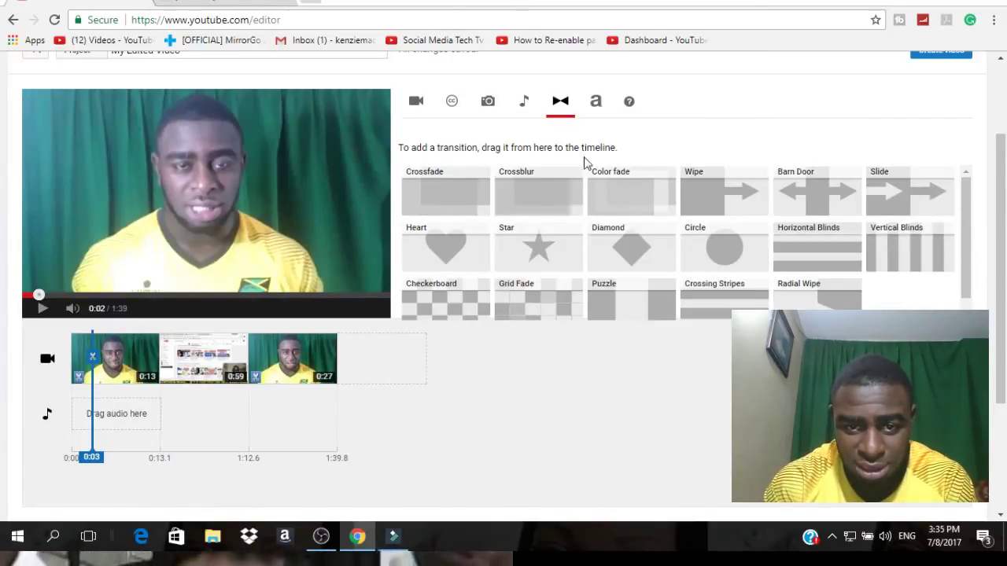
click(604, 107)
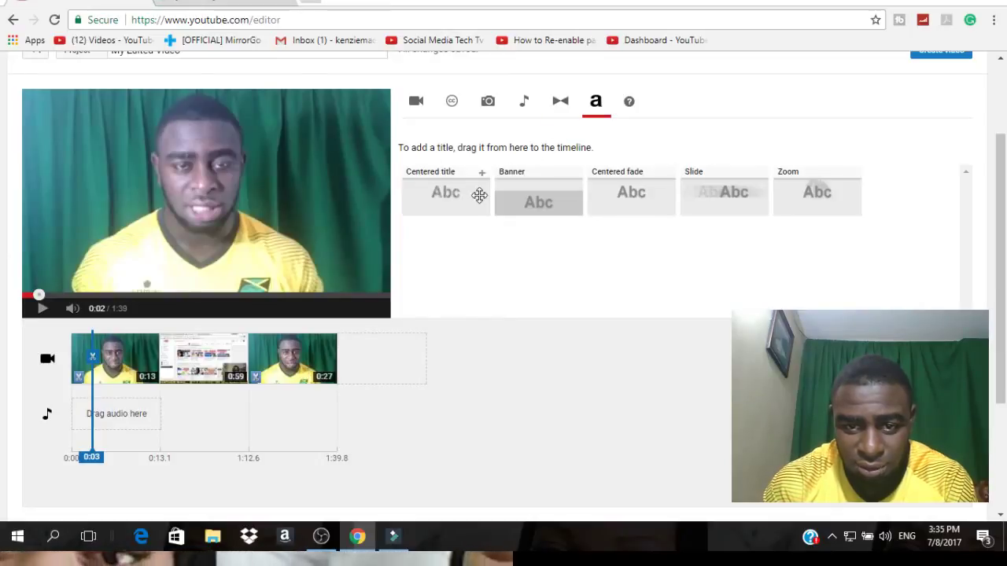
scroll(637, 275, down, 2)
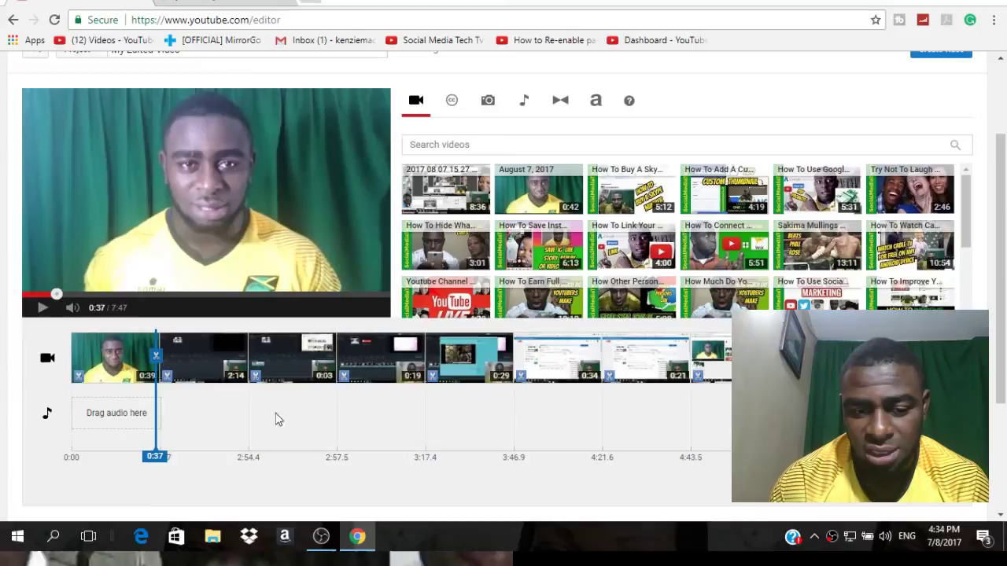
scroll(459, 377, up, 3)
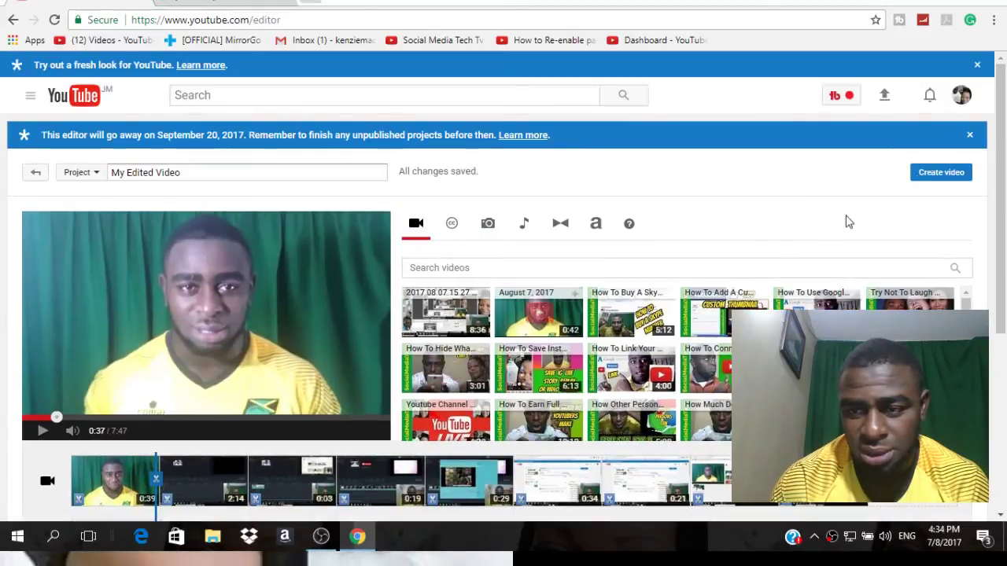